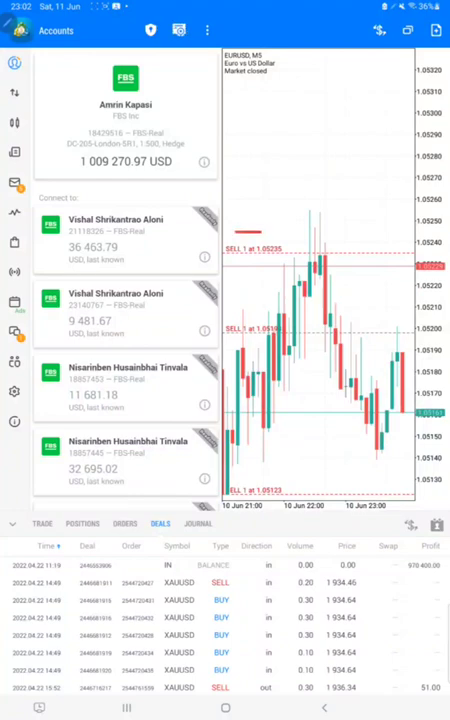
drag(231, 212, 278, 248)
drag(245, 185, 235, 225)
mouse_move(255, 175)
mouse_down()
mouse_move(262, 205)
mouse_move(280, 195)
mouse_up()
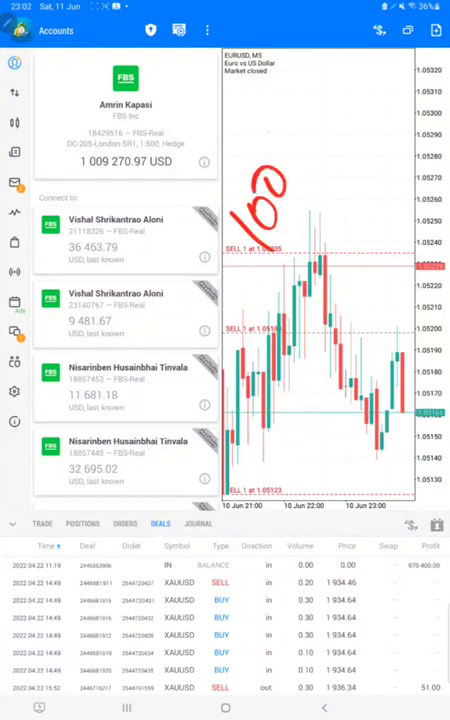
mouse_move(280, 128)
mouse_down()
mouse_move(285, 140)
mouse_move(312, 160)
mouse_up()
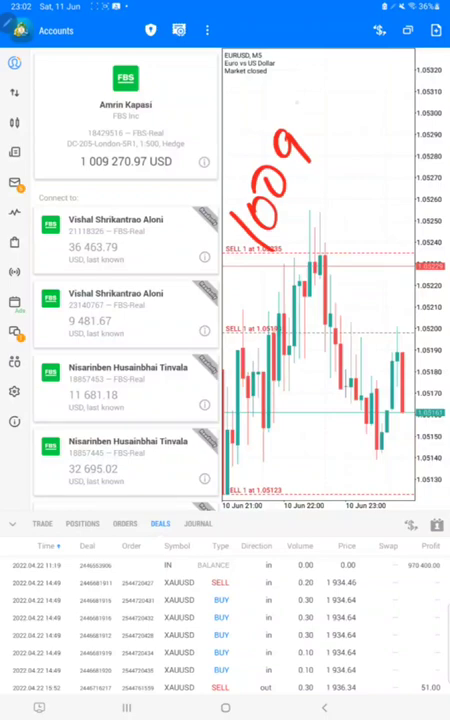
drag(300, 120, 320, 140)
drag(315, 90, 320, 130)
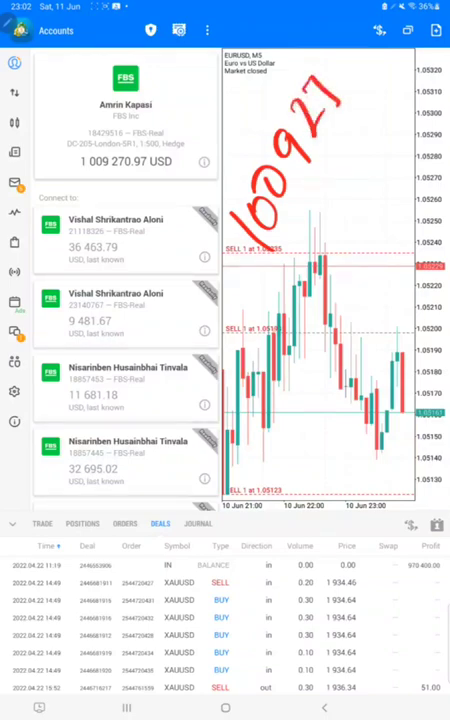
drag(340, 60, 345, 95)
click(348, 68)
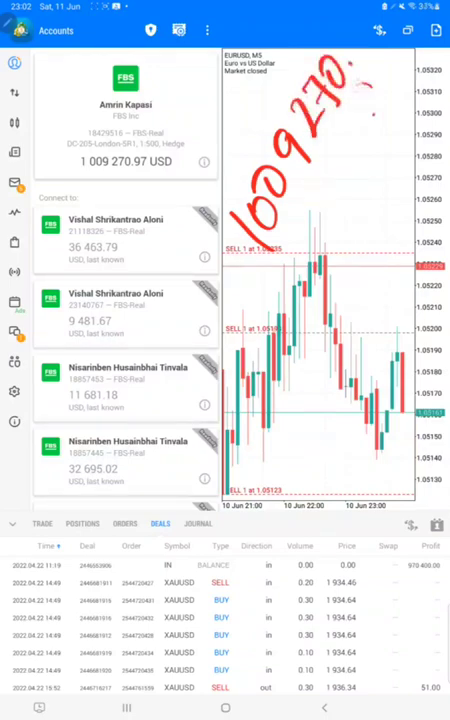
mouse_move(378, 75)
mouse_down()
mouse_move(372, 110)
mouse_move(395, 100)
mouse_up()
mouse_move(240, 230)
mouse_down()
mouse_move(215, 285)
mouse_move(275, 295)
mouse_up()
drag(405, 130, 305, 295)
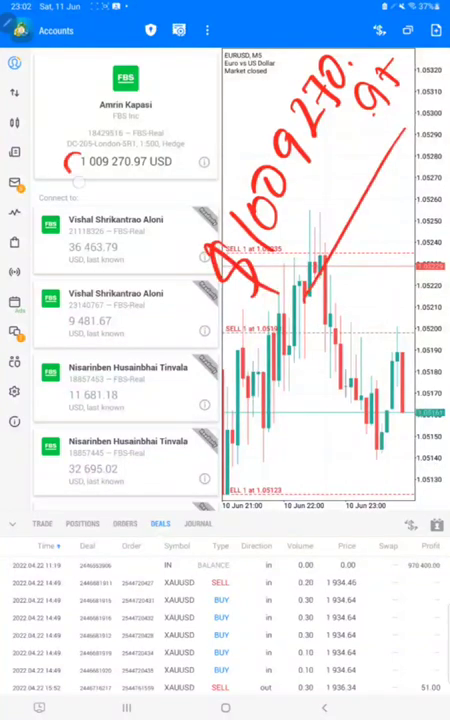
drag(170, 145, 175, 150)
key(Escape)
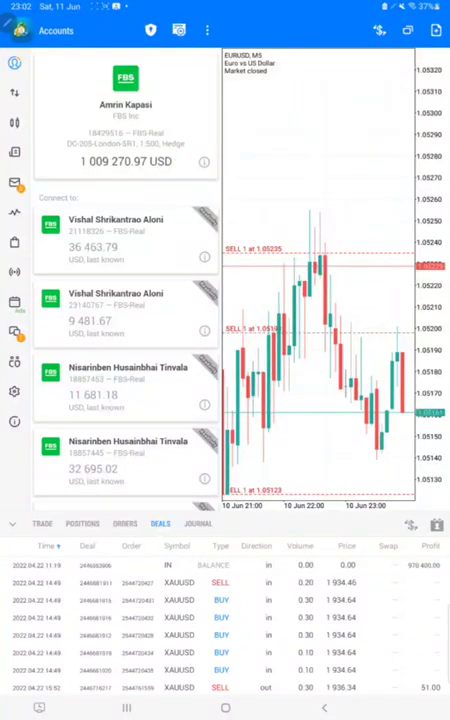
scroll(225, 620, down, 5)
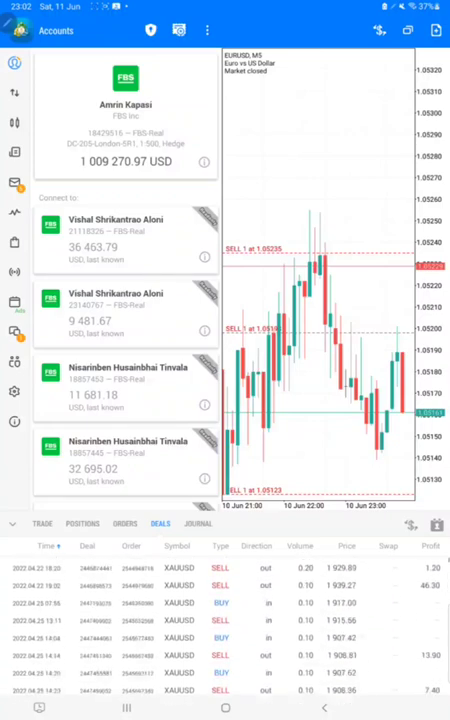
scroll(225, 620, up, 5)
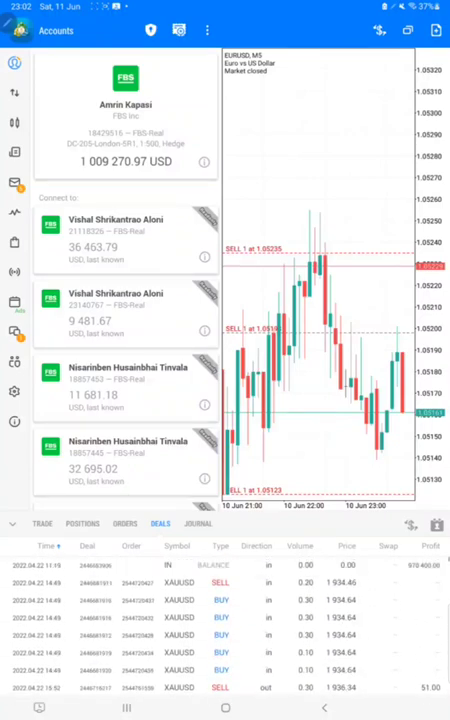
scroll(225, 620, down, 3)
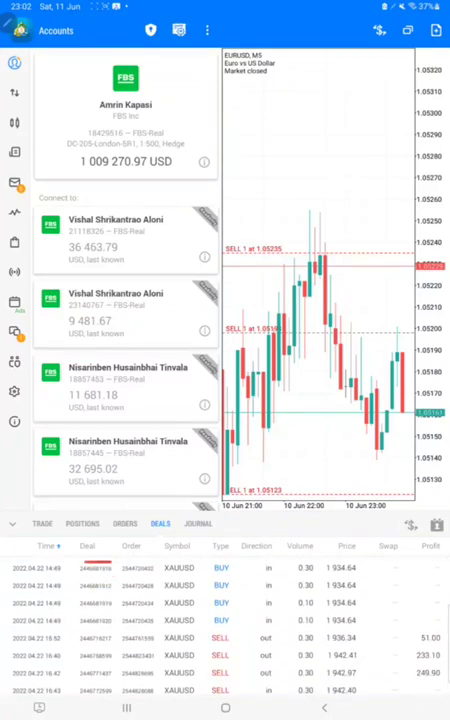
mouse_move(108, 560)
mouse_down()
mouse_move(115, 688)
mouse_move(150, 600)
mouse_up()
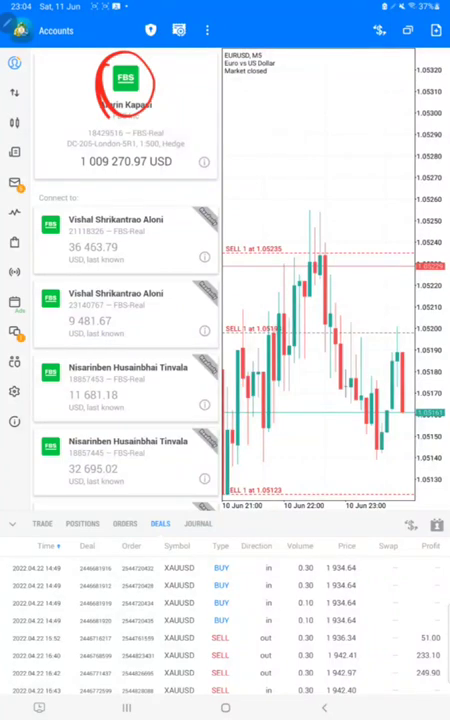
click(126, 707)
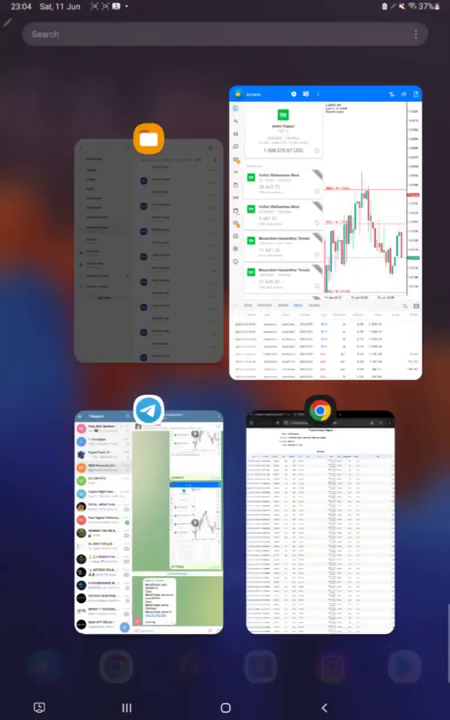
click(352, 425)
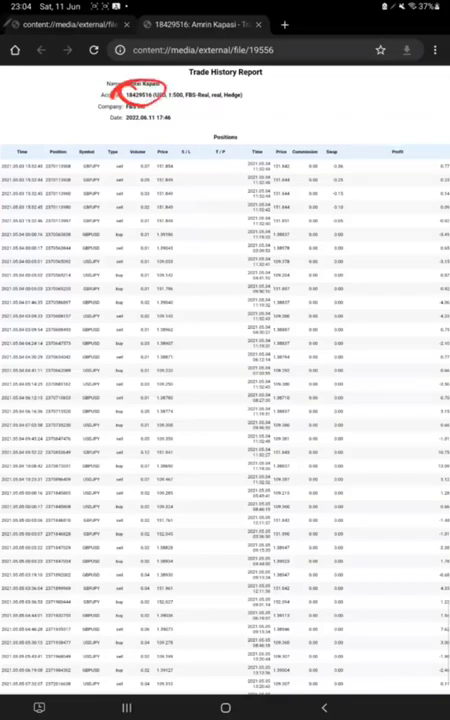
scroll(225, 400, down, 5)
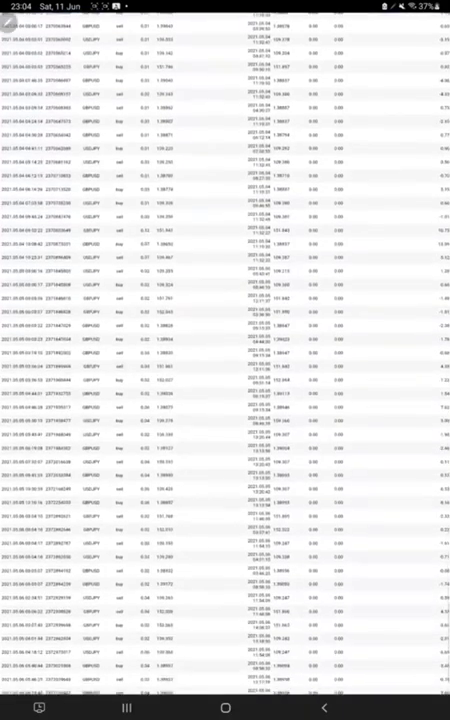
scroll(225, 400, down, 5)
scroll(225, 400, up, 5)
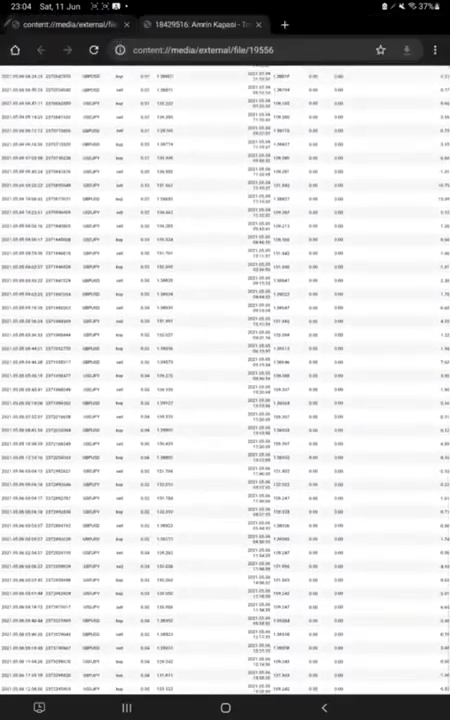
scroll(225, 400, up, 5)
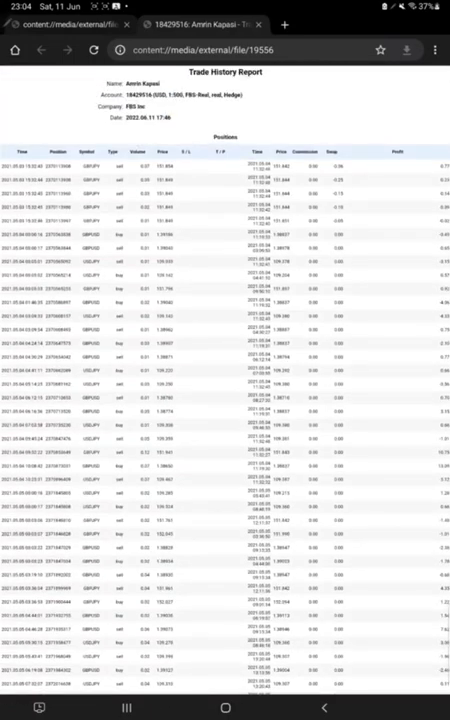
mouse_move(80, 164)
mouse_down()
mouse_move(105, 166)
mouse_move(75, 400)
mouse_move(105, 330)
mouse_move(90, 158)
mouse_up()
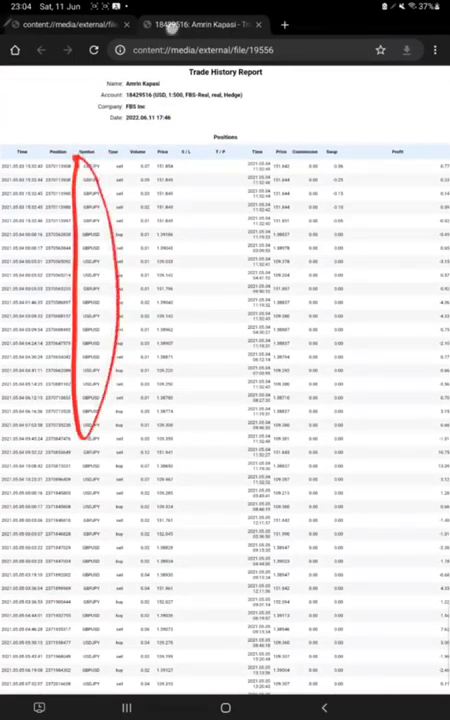
scroll(225, 400, down, 8)
scroll(225, 400, down, 3)
scroll(225, 400, down, 5)
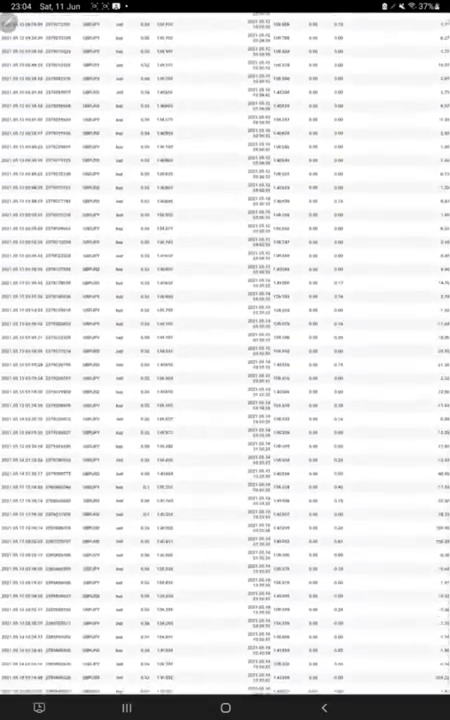
scroll(225, 400, down, 5)
scroll(225, 400, up, 5)
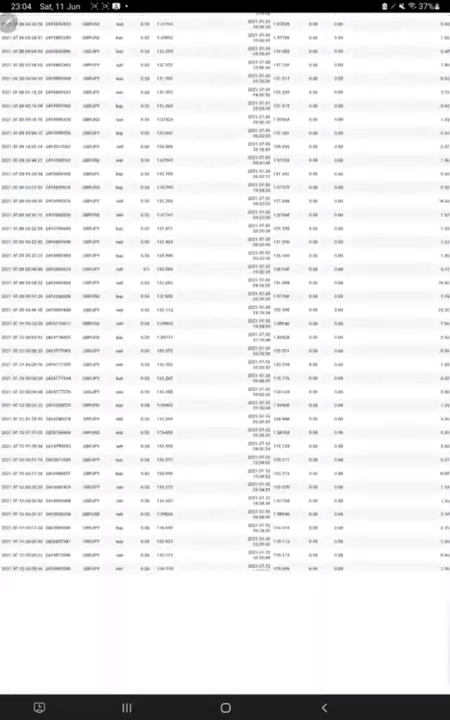
scroll(225, 400, up, 3)
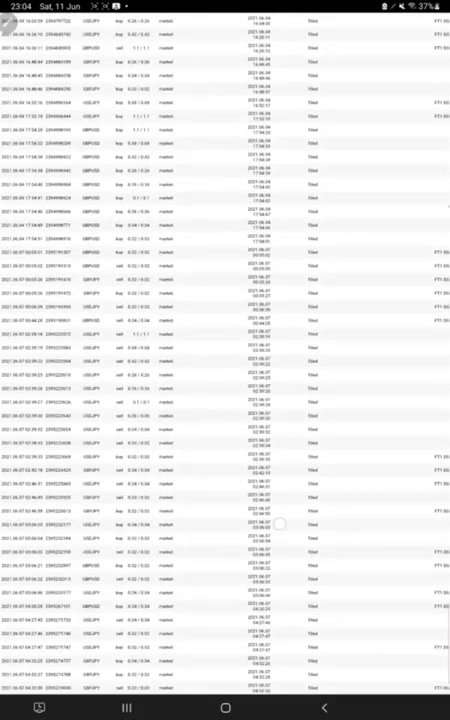
scroll(225, 400, down, 2)
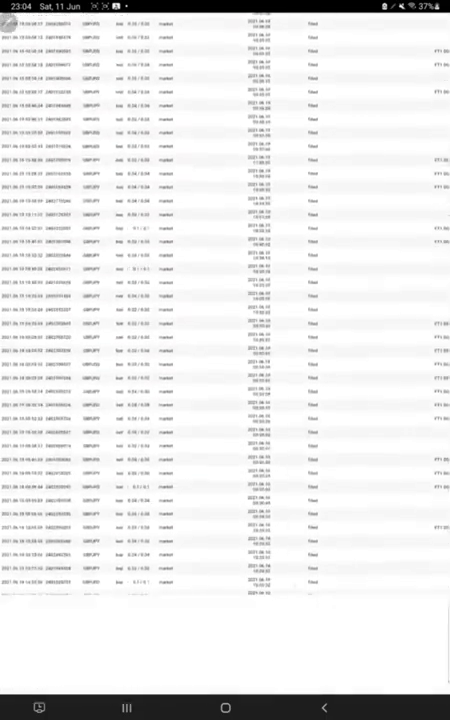
scroll(225, 360, down, 5)
scroll(225, 360, down, 5)
scroll(225, 360, up, 5)
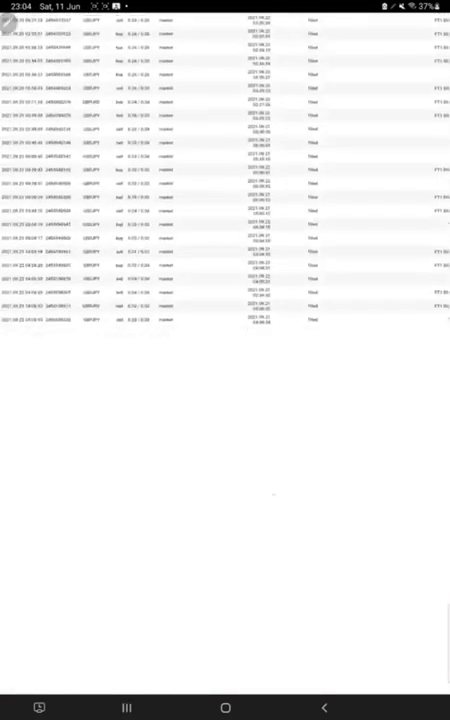
scroll(225, 360, up, 5)
scroll(225, 360, down, 5)
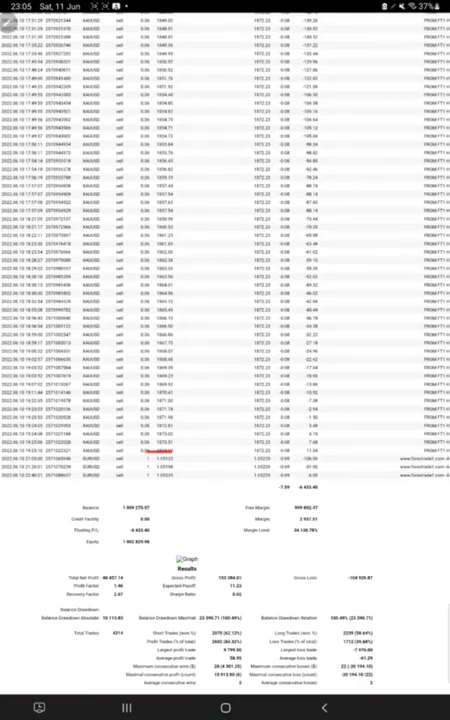
drag(140, 452, 185, 452)
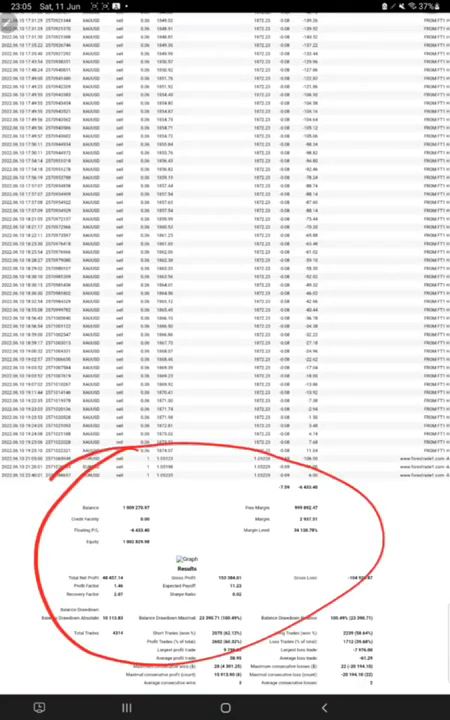
mouse_move(165, 548)
mouse_down()
mouse_move(70, 560)
mouse_move(160, 565)
mouse_up()
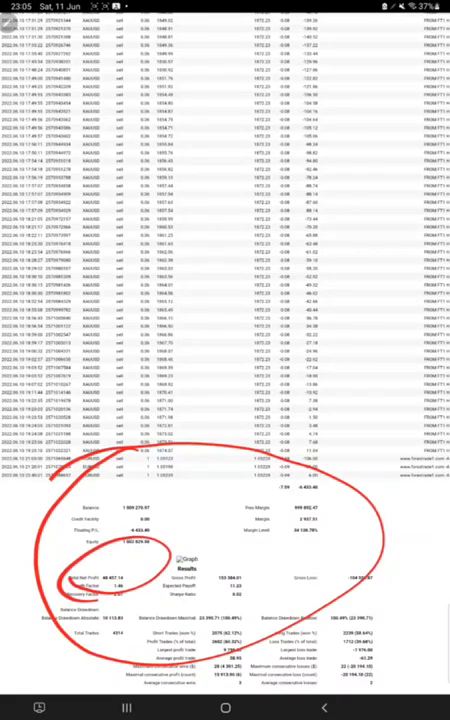
drag(185, 330, 215, 360)
mouse_move(215, 300)
mouse_down()
mouse_move(250, 320)
mouse_move(265, 240)
mouse_move(280, 200)
mouse_move(315, 155)
mouse_move(340, 135)
mouse_up()
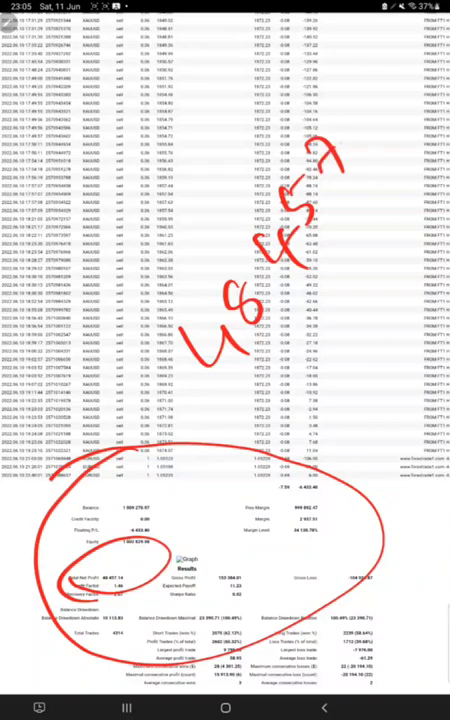
mouse_move(345, 80)
mouse_down()
mouse_move(375, 105)
mouse_move(410, 80)
mouse_up()
drag(425, 140, 255, 415)
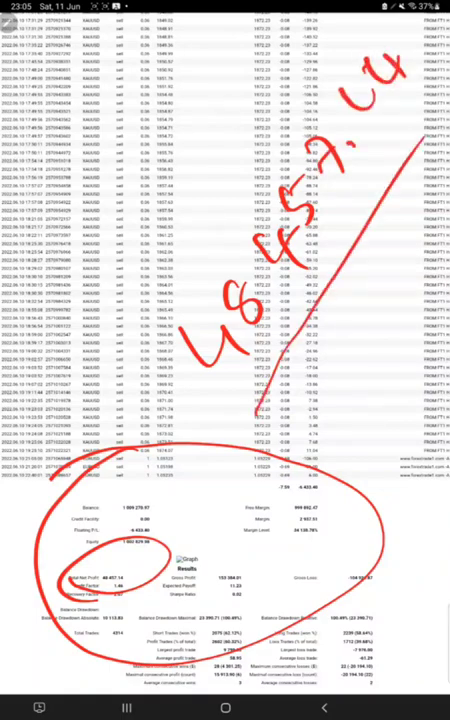
mouse_move(145, 265)
mouse_down()
mouse_move(175, 215)
mouse_move(225, 105)
mouse_move(275, 30)
mouse_move(290, 105)
mouse_up()
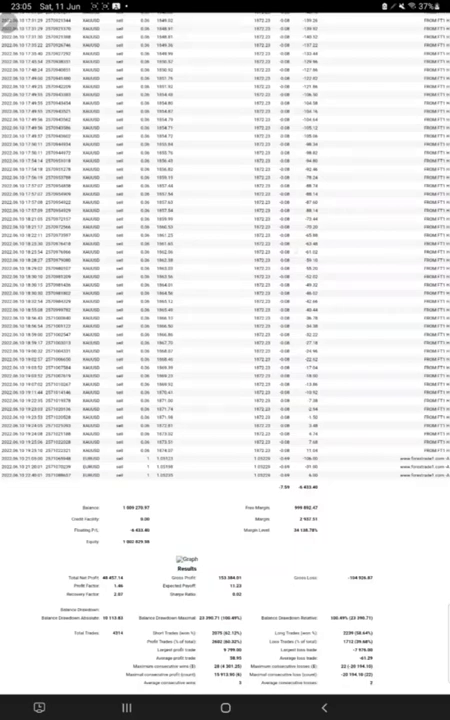
drag(140, 455, 160, 462)
mouse_move(100, 436)
mouse_down()
mouse_move(130, 490)
mouse_move(175, 540)
mouse_up()
mouse_move(150, 470)
mouse_down()
mouse_move(180, 370)
mouse_move(240, 225)
mouse_move(230, 170)
mouse_up()
mouse_move(255, 200)
mouse_down()
mouse_move(280, 160)
mouse_move(300, 100)
mouse_move(335, 45)
mouse_up()
drag(370, 95, 190, 495)
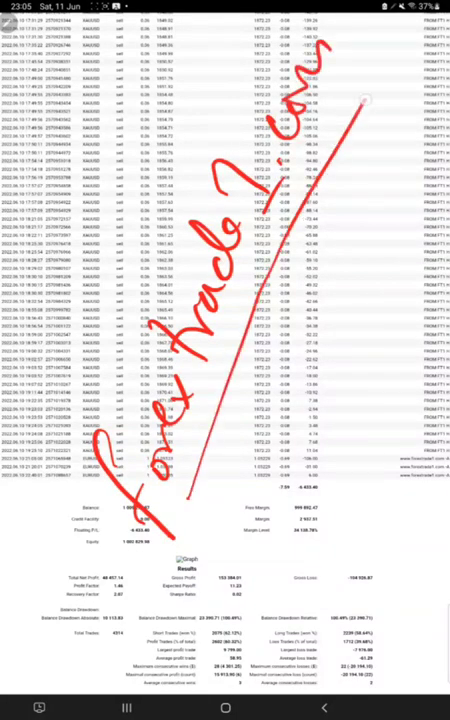